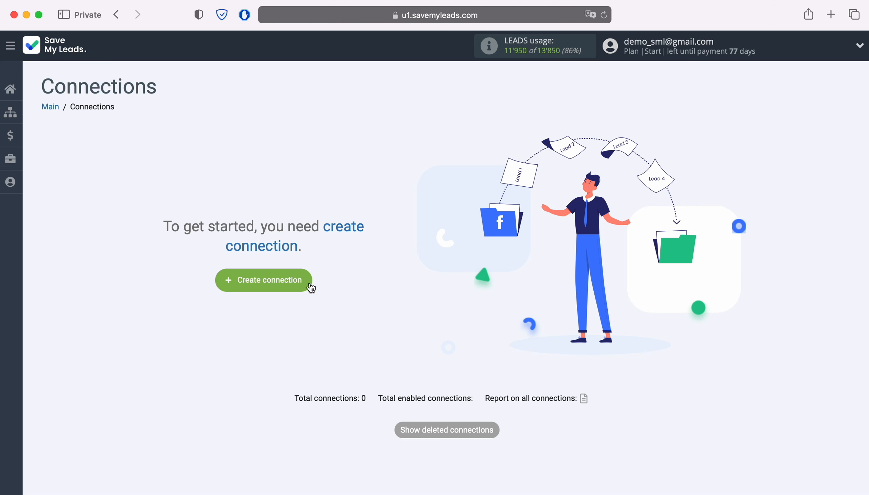
# Create a connection that takes leads from Google Lead Form and sends them to the SimpleTexting Send SMS service.
pyautogui.click(308, 279)
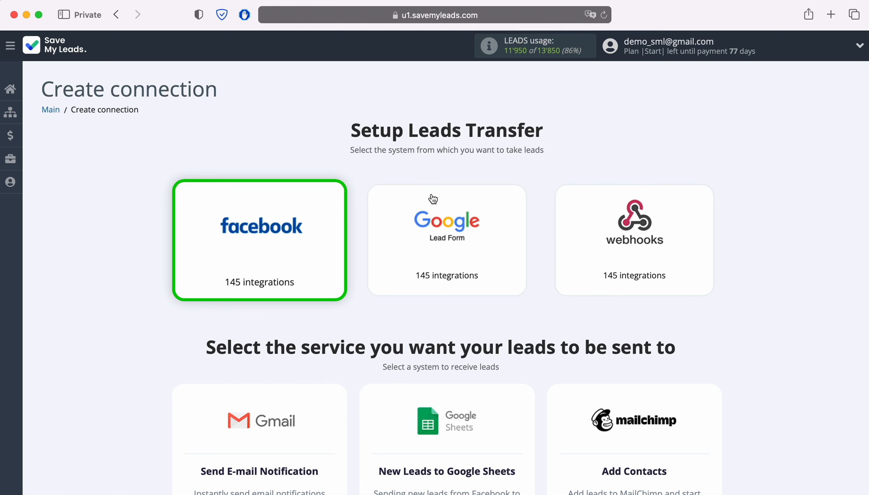
pyautogui.click(488, 257)
pyautogui.scroll(-4, 491, 304)
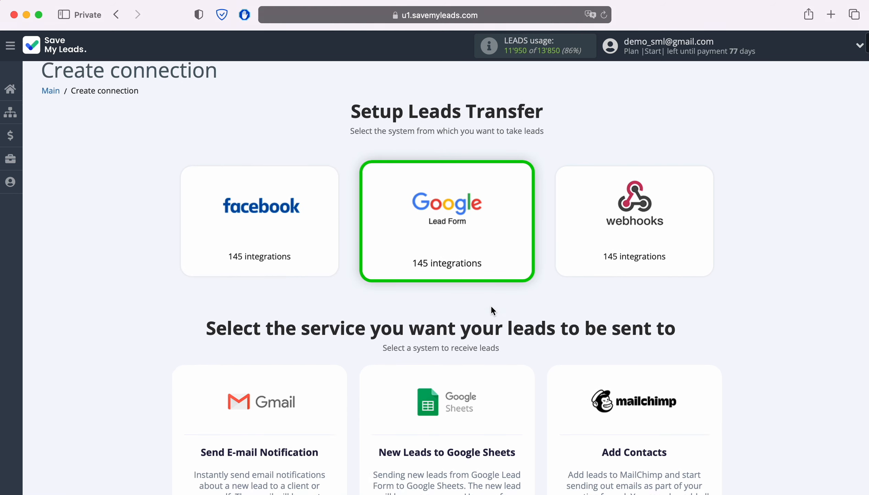
pyautogui.scroll(-4, 491, 311)
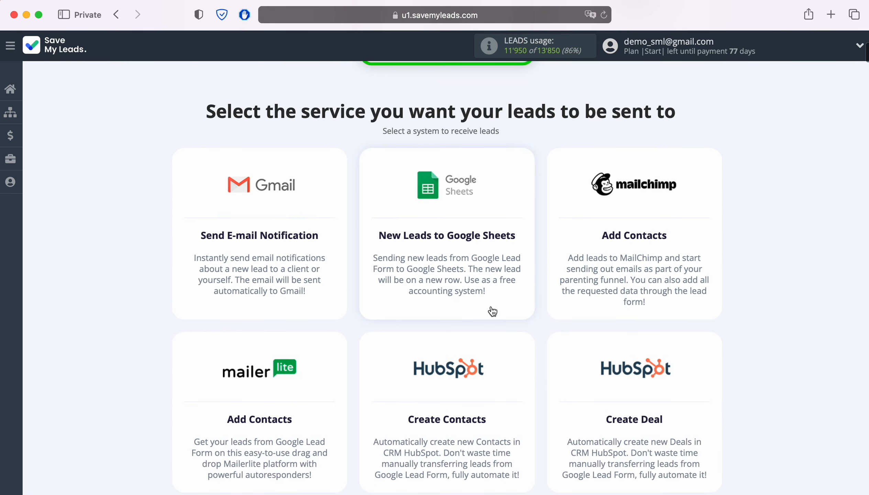
pyautogui.scroll(-3, 491, 310)
pyautogui.scroll(-12, 493, 312)
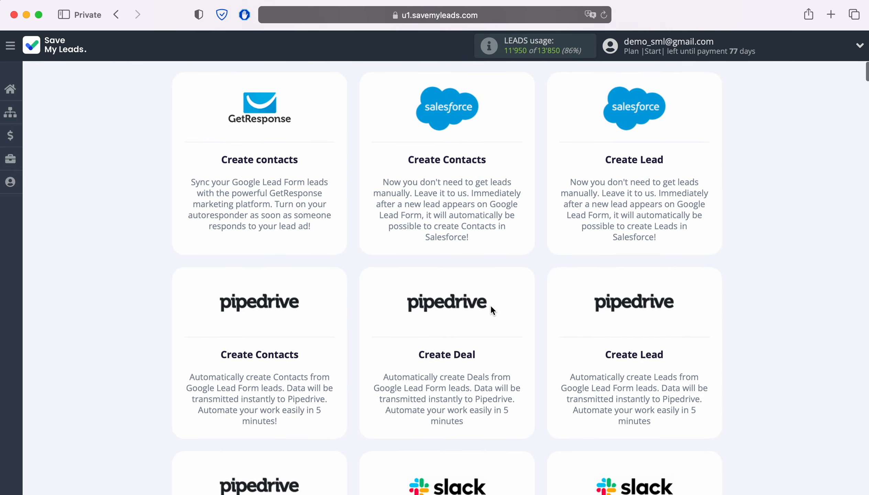
pyautogui.scroll(-20, 492, 311)
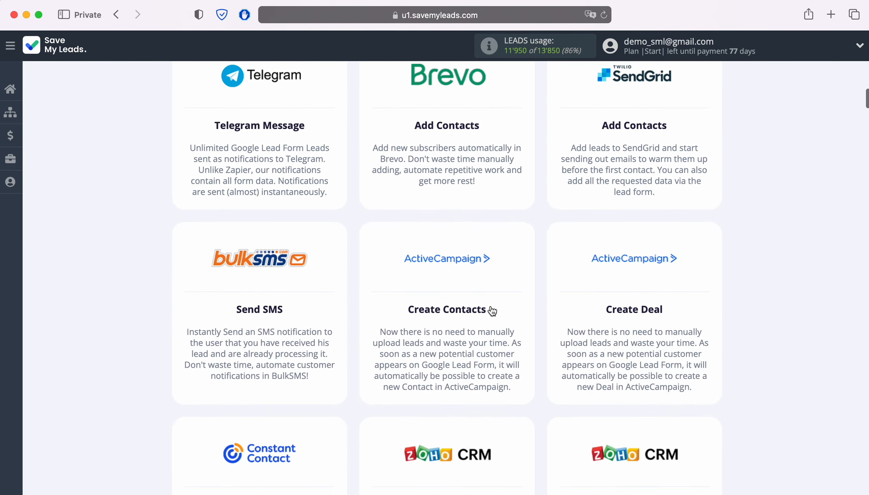
pyautogui.scroll(-20, 492, 312)
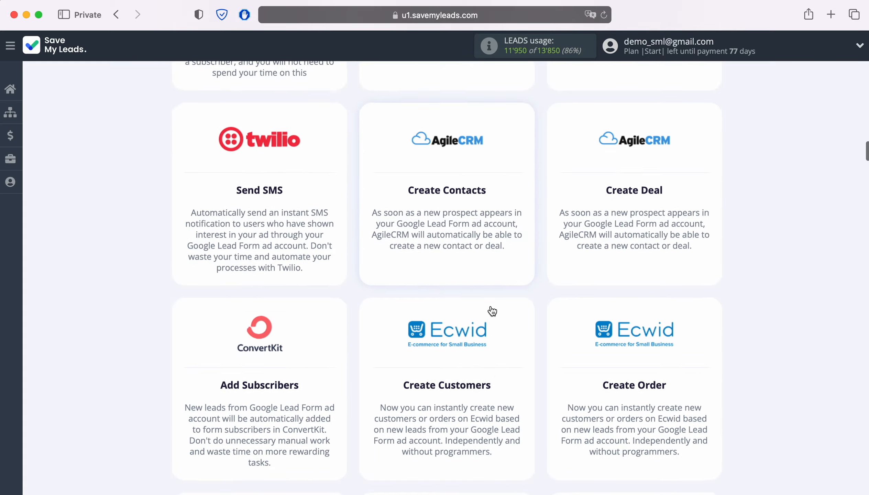
pyautogui.scroll(-20, 492, 311)
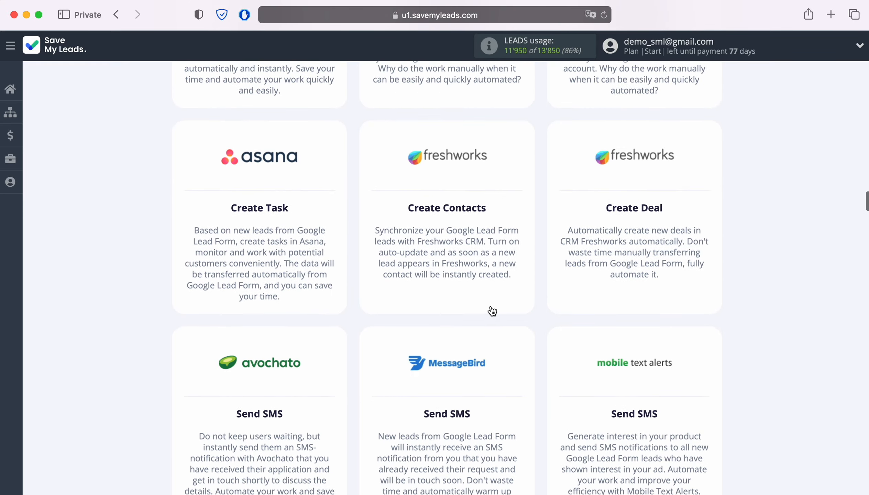
pyautogui.scroll(-20, 492, 311)
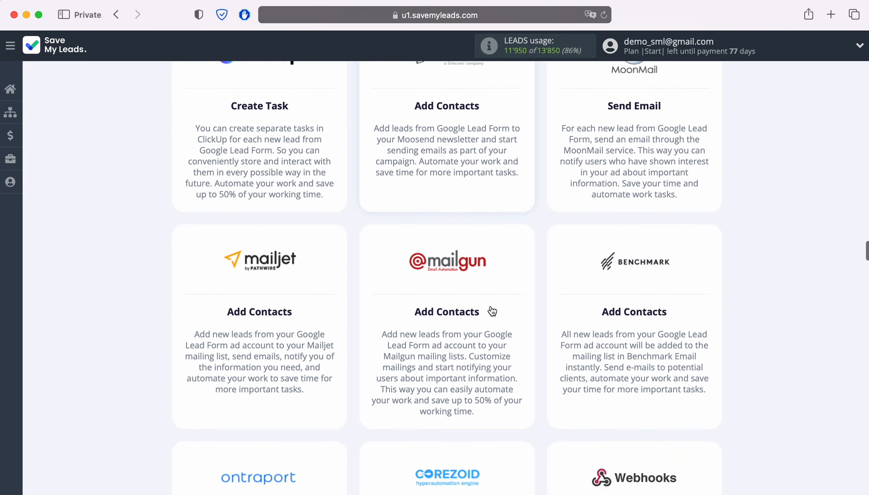
pyautogui.scroll(-20, 493, 312)
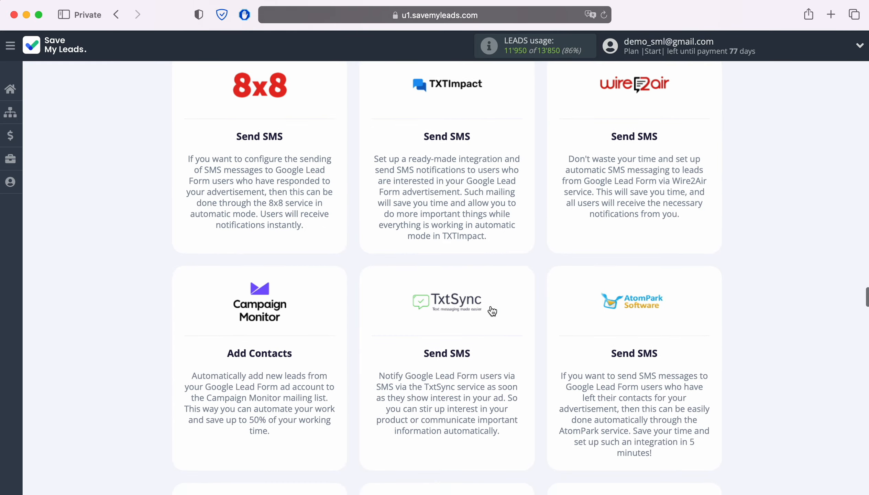
pyautogui.scroll(-20, 492, 311)
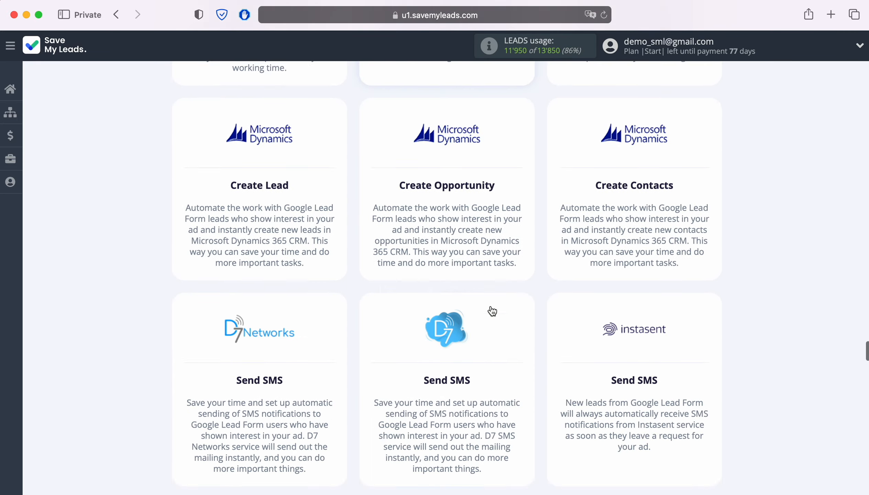
pyautogui.scroll(-20, 492, 311)
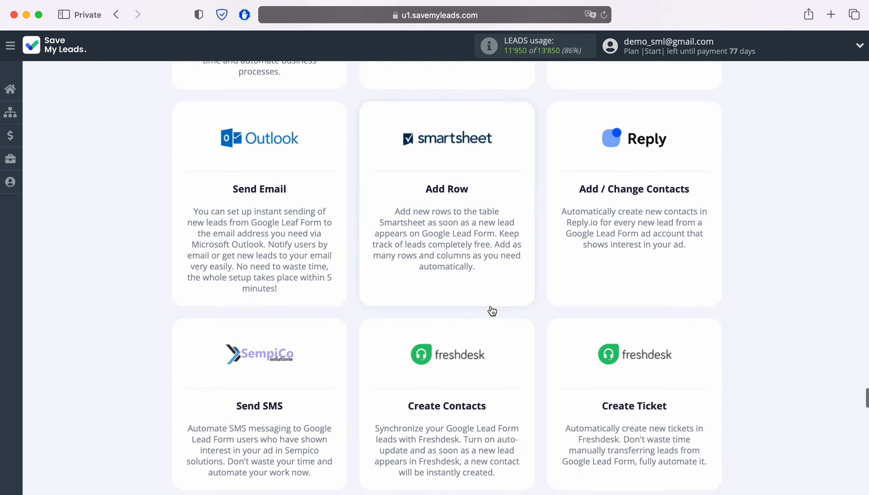
pyautogui.scroll(-20, 493, 311)
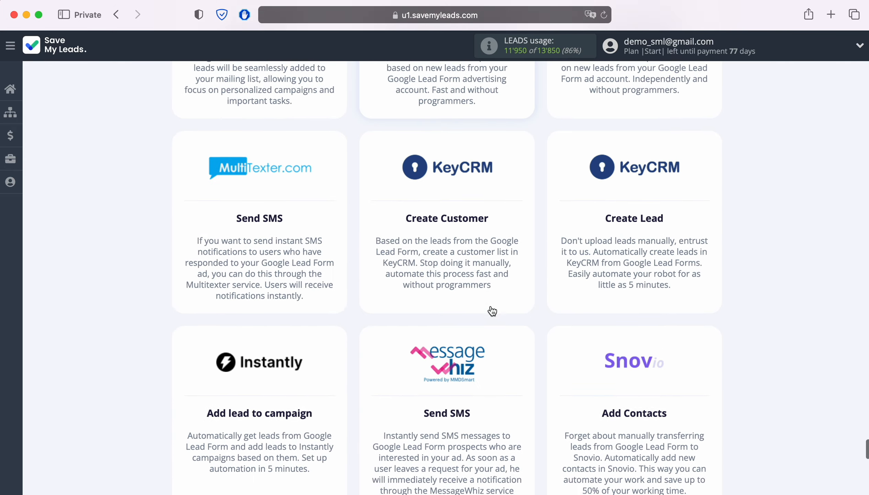
pyautogui.scroll(-7, 492, 312)
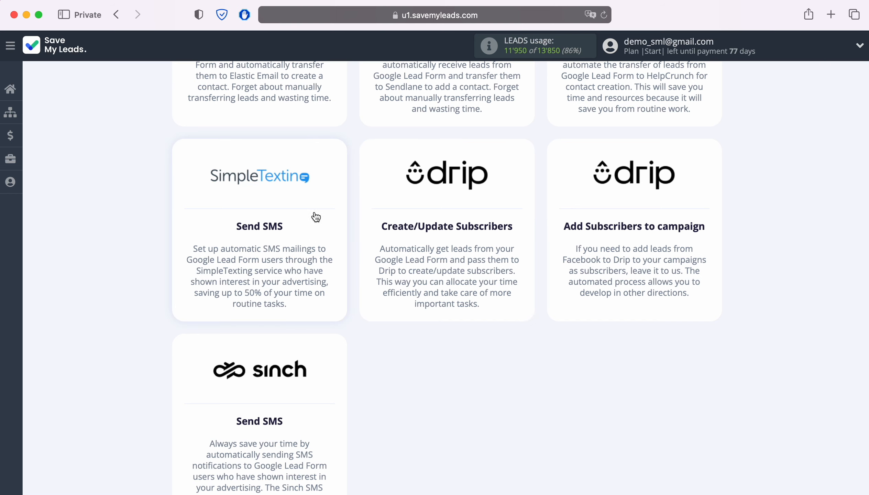
pyautogui.click(235, 206)
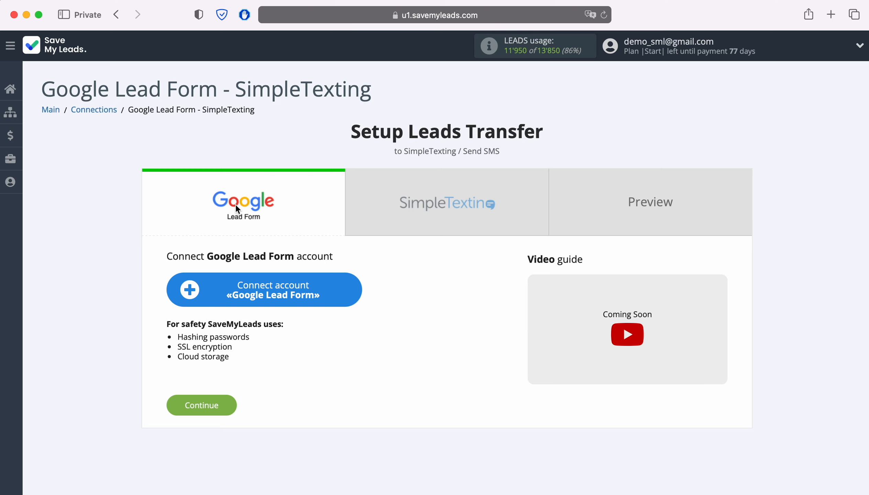
# Connect a Google Lead Form account under its suggested name and select it as the lead source account.
pyautogui.click(352, 284)
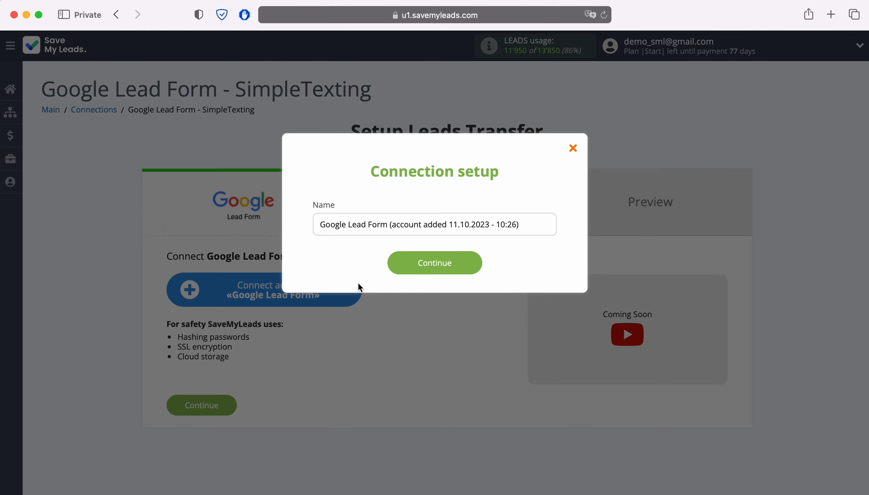
pyautogui.moveTo(522, 225); pyautogui.dragTo(301, 230)
pyautogui.click(301, 230)
pyautogui.click(474, 264)
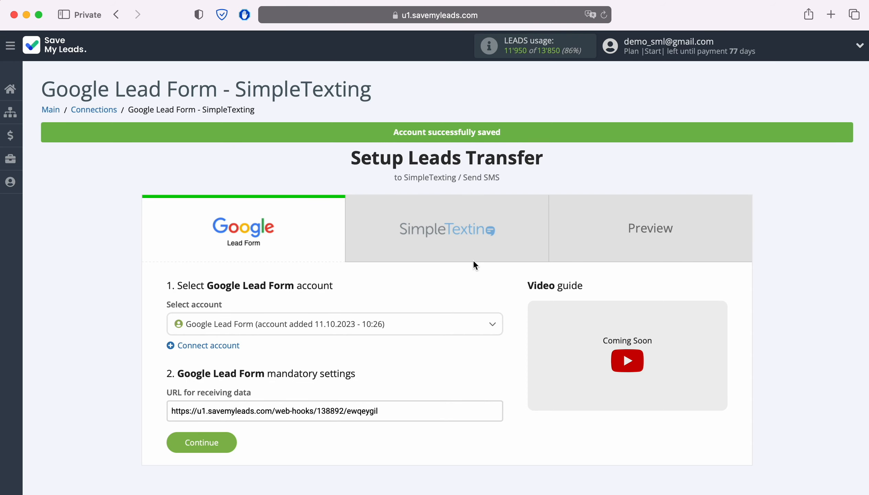
pyautogui.click(375, 325)
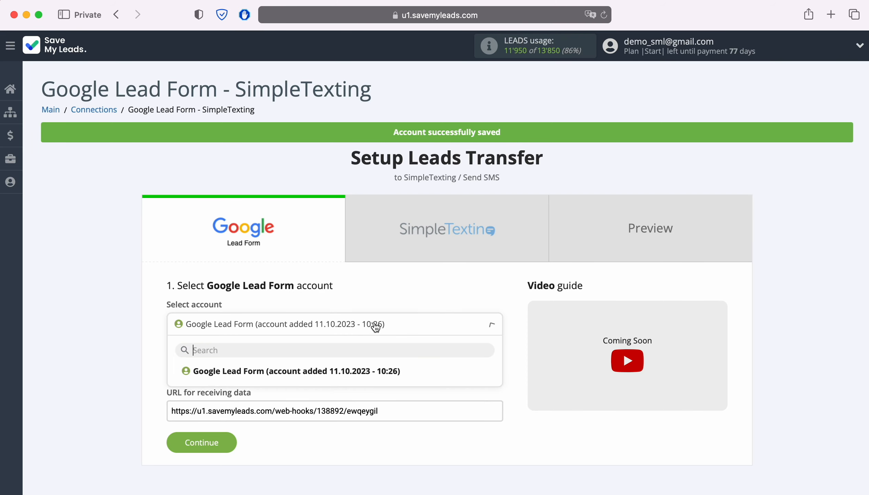
pyautogui.click(357, 371)
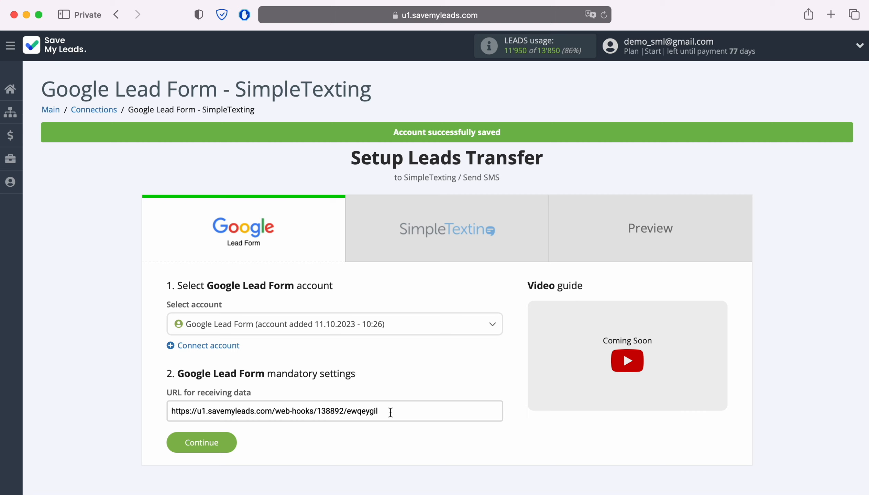
# Copy the whole URL for receiving data from the Google Lead Form mandatory settings and switch to Google Ads.
pyautogui.moveTo(390, 412); pyautogui.dragTo(168, 412)
pyautogui.rightClick(189, 406)
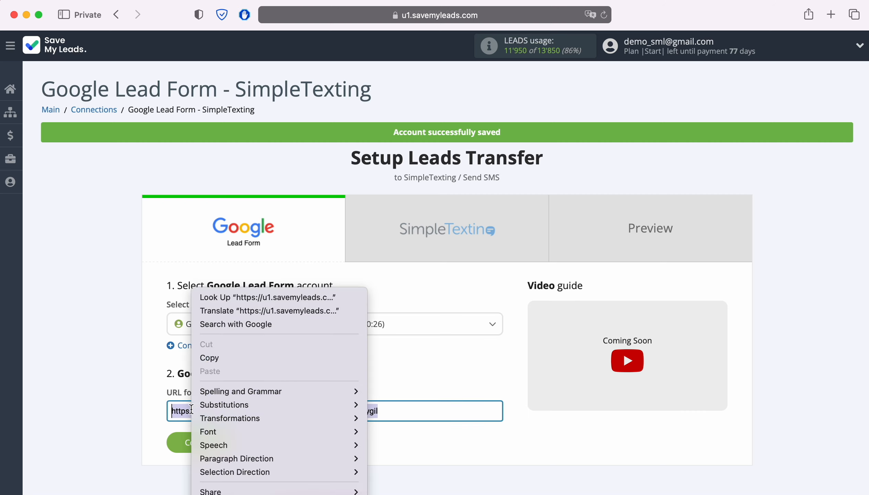
pyautogui.click(214, 357)
pyautogui.hotkey('ctrl', 'Tab')
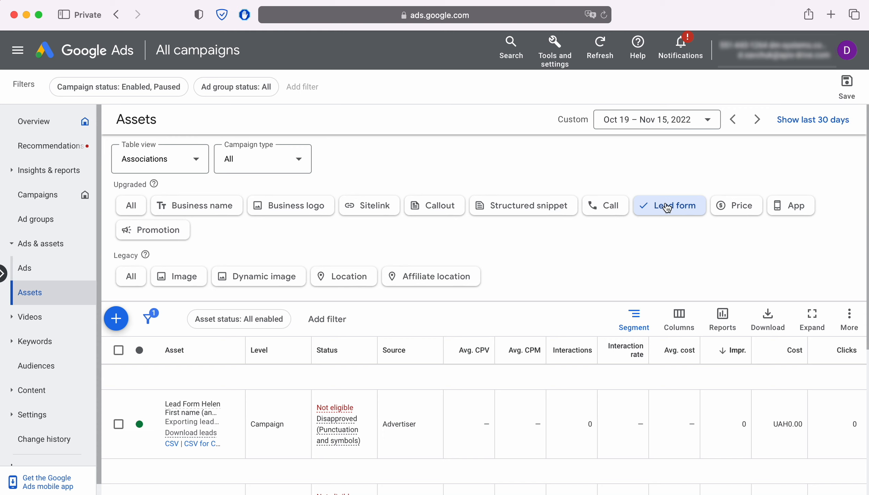
# Open the second lead form in the assets table and expand the other data integration options in its lead export section.
pyautogui.scroll(-3, 559, 254)
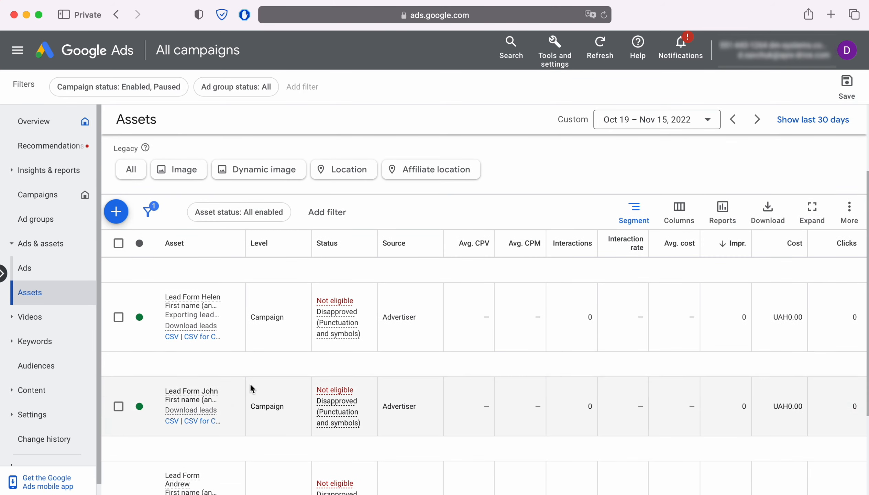
pyautogui.click(227, 407)
pyautogui.scroll(-20, 231, 410)
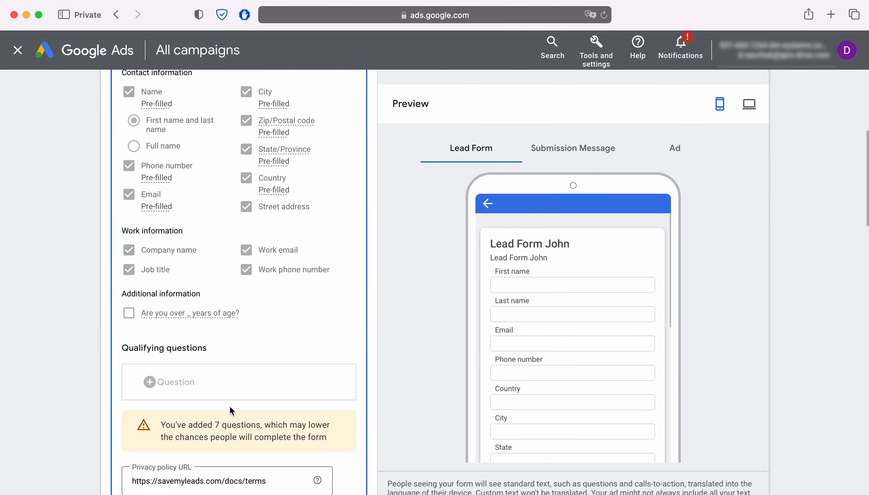
pyautogui.scroll(-15, 246, 385)
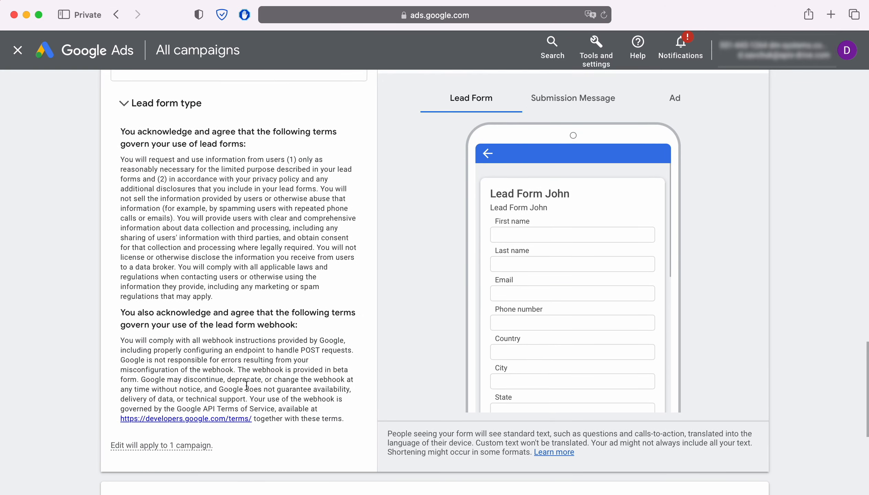
pyautogui.scroll(-2, 247, 387)
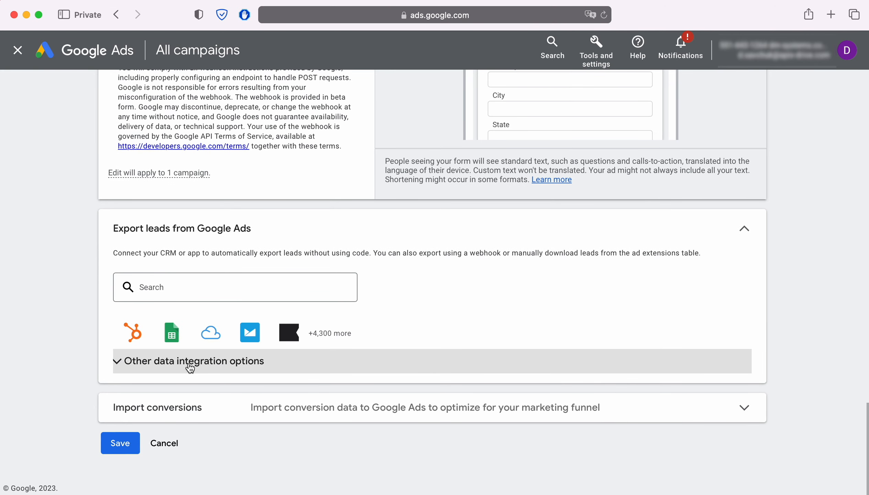
pyautogui.click(190, 368)
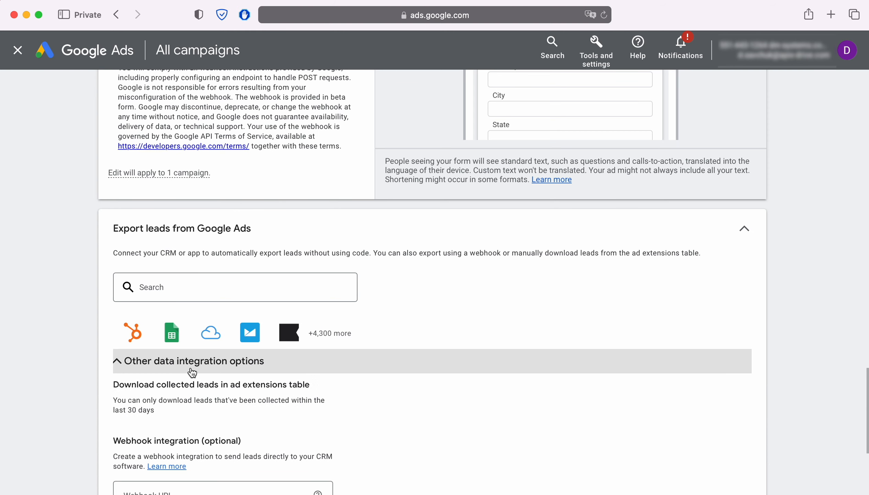
pyautogui.scroll(-5, 464, 373)
pyautogui.scroll(-1, 464, 374)
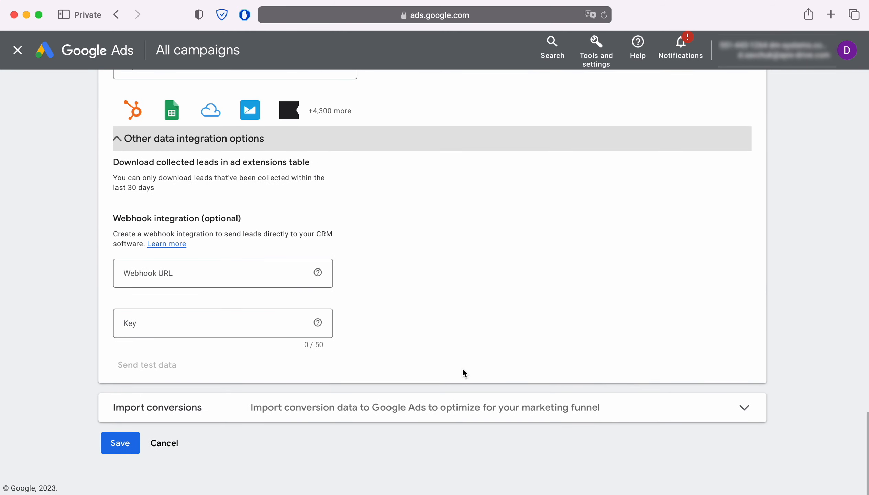
# Paste the copied address as the Webhook URL and enter the part after its last slash as the webhook key.
pyautogui.rightClick(176, 279)
pyautogui.click(201, 306)
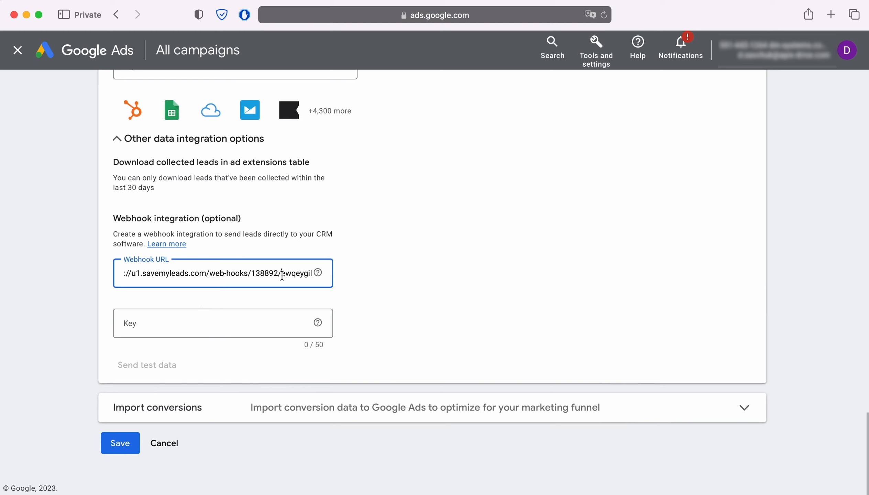
pyautogui.moveTo(282, 274); pyautogui.dragTo(318, 274)
pyautogui.rightClick(317, 274)
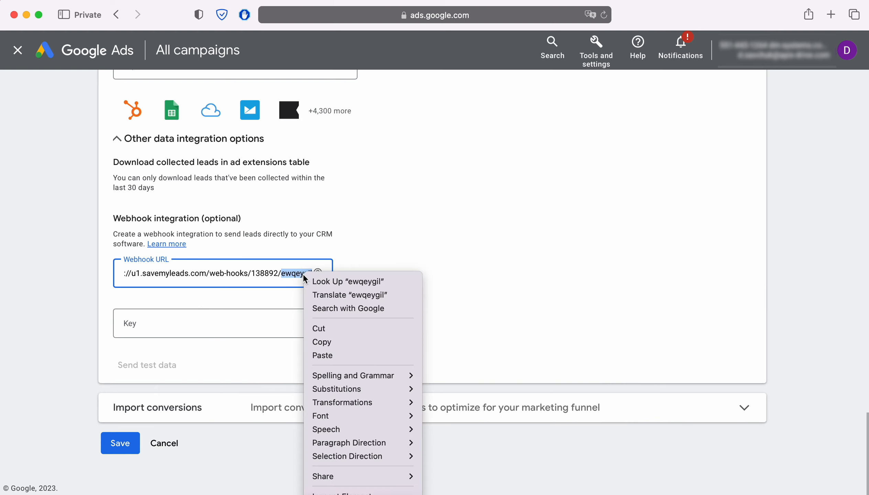
pyautogui.click(333, 343)
pyautogui.rightClick(149, 323)
pyautogui.click(168, 355)
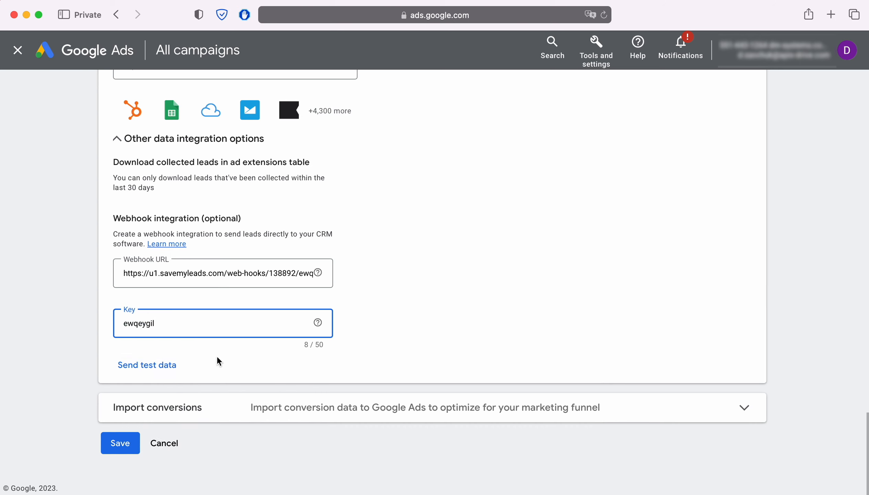
# Send test data through the webhook integration and save the lead form.
pyautogui.click(145, 364)
pyautogui.scroll(-2, 145, 364)
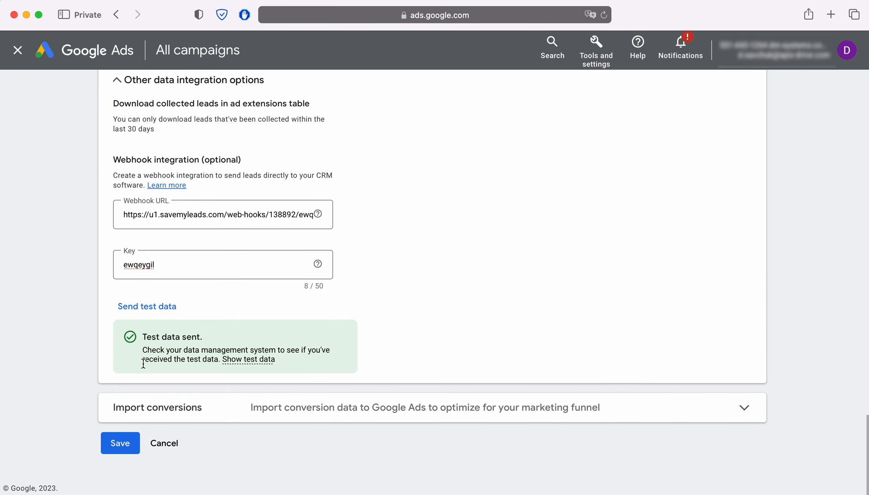
pyautogui.click(120, 444)
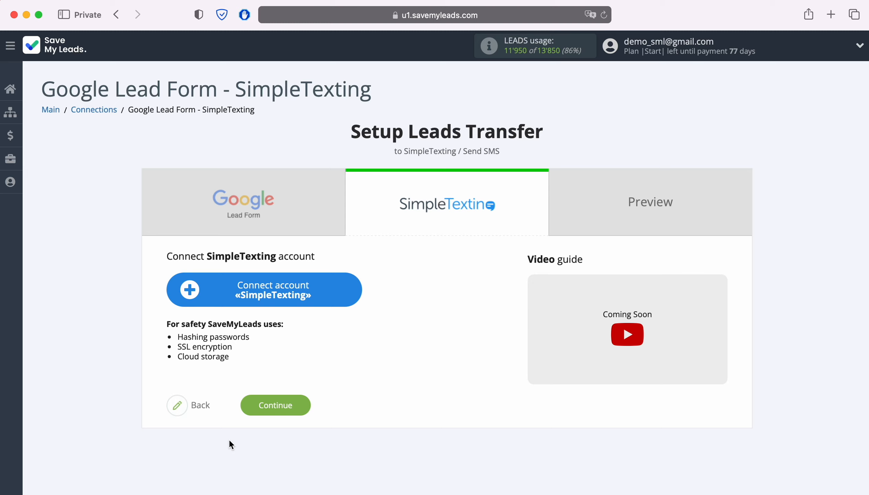
# Start connecting a SimpleTexting account, and copy the API token from SimpleTexting's API & Webhooks integration page.
pyautogui.click(352, 290)
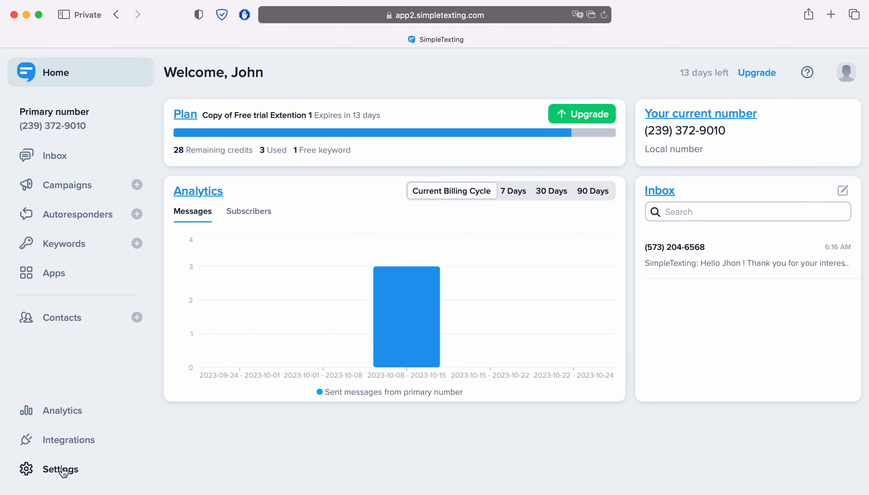
pyautogui.click(63, 442)
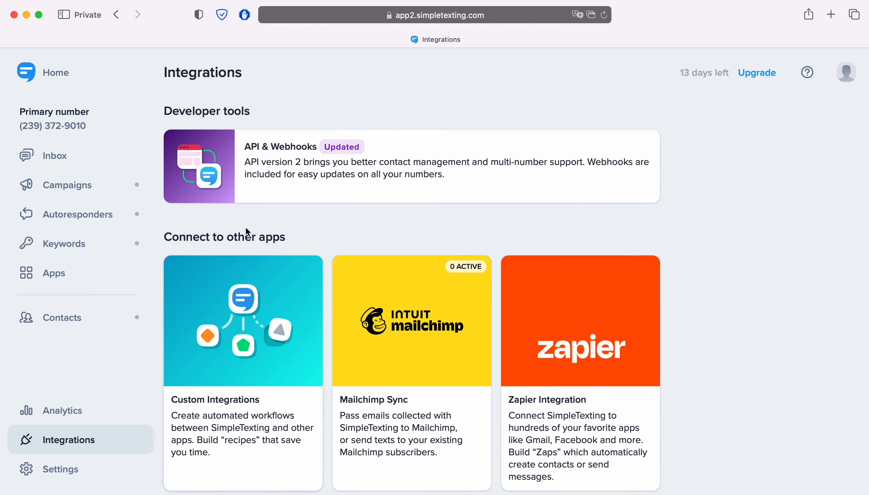
pyautogui.click(283, 170)
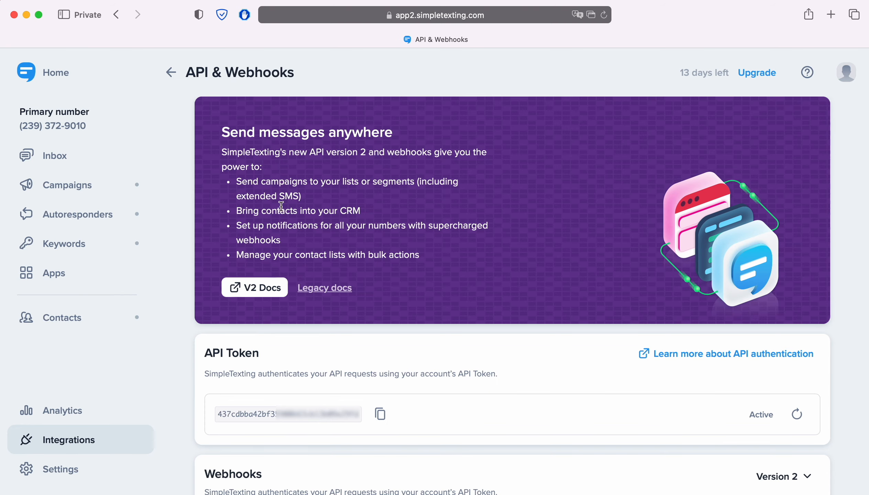
pyautogui.click(380, 415)
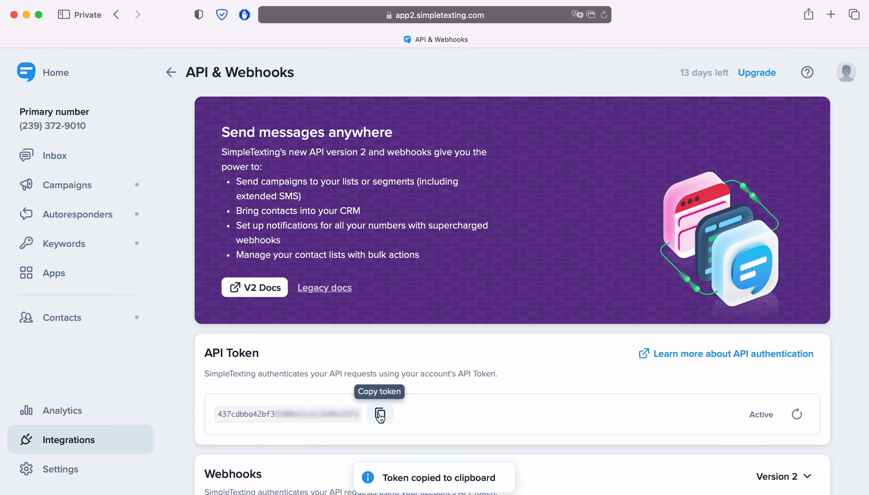
# Paste the copied API token into the SaveMyLeads connection setup, save the account, and select it as the SimpleTexting account.
pyautogui.press('super+grave')
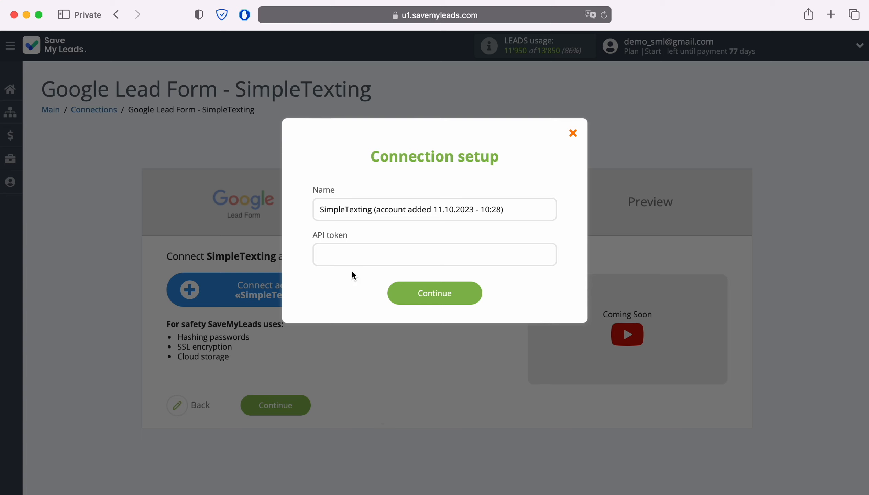
pyautogui.rightClick(341, 259)
pyautogui.click(365, 293)
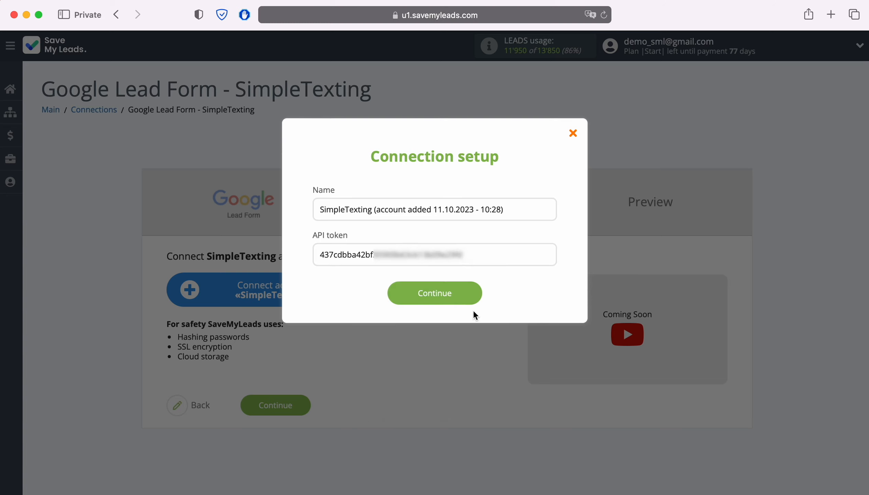
pyautogui.click(473, 292)
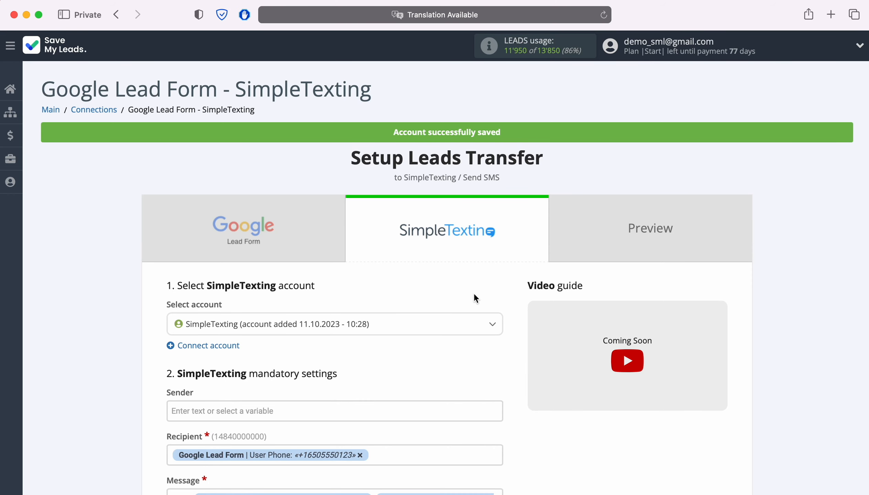
pyautogui.click(408, 327)
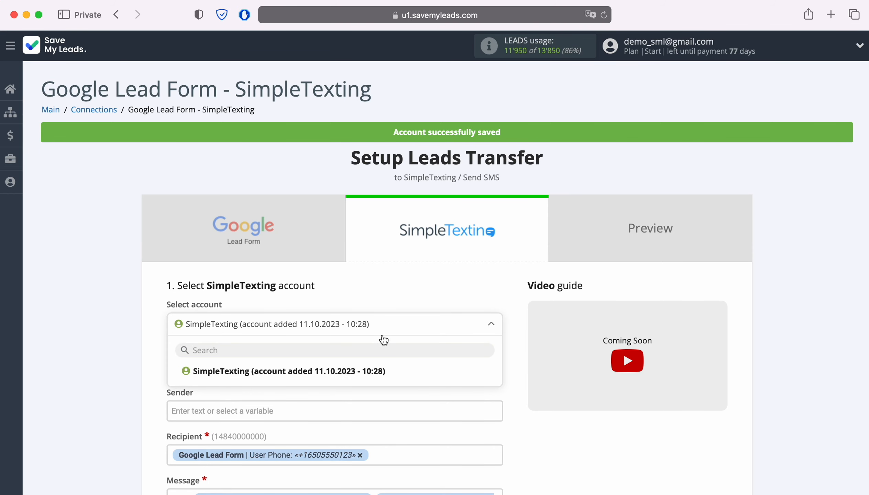
pyautogui.click(393, 371)
# Copy the current phone number from the SimpleTexting home page and paste it as the Sender in SaveMyLeads.
pyautogui.scroll(-5, 357, 366)
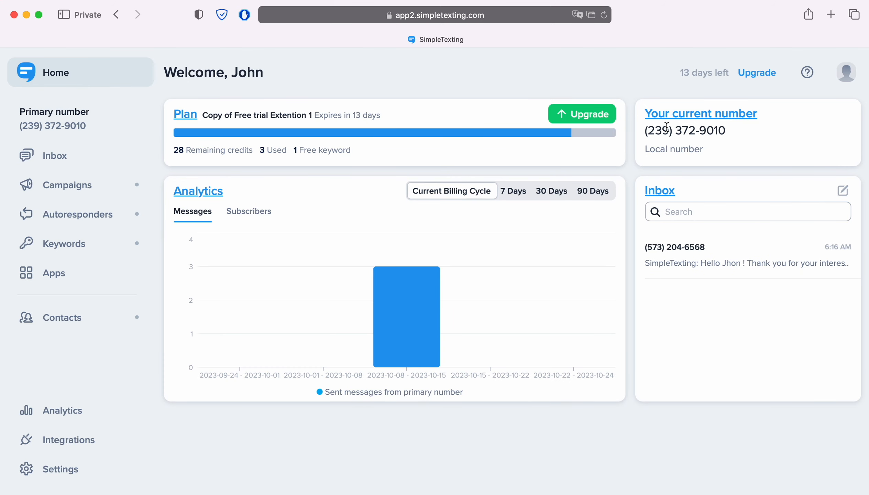
pyautogui.moveTo(645, 136); pyautogui.dragTo(737, 133)
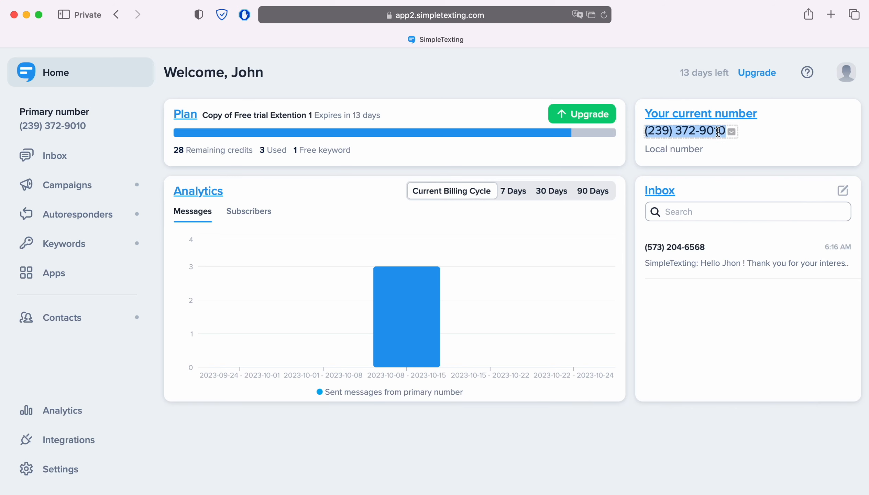
pyautogui.rightClick(719, 131)
pyautogui.click(733, 187)
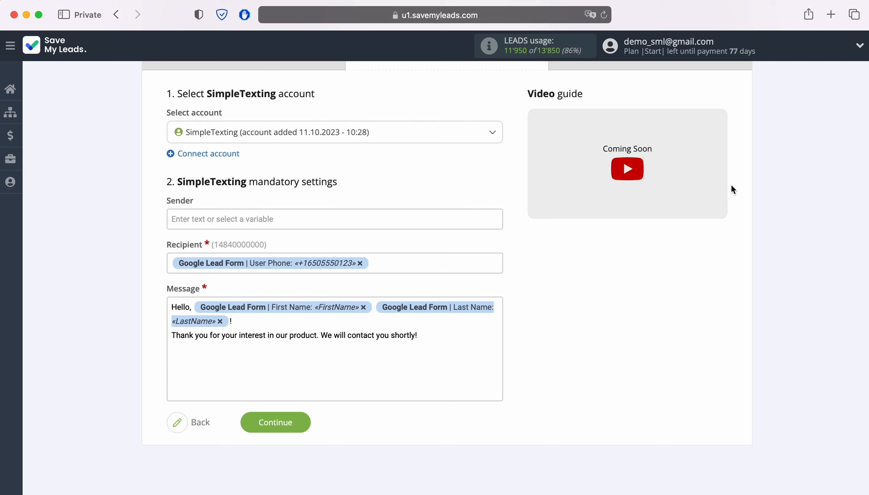
pyautogui.click(229, 214)
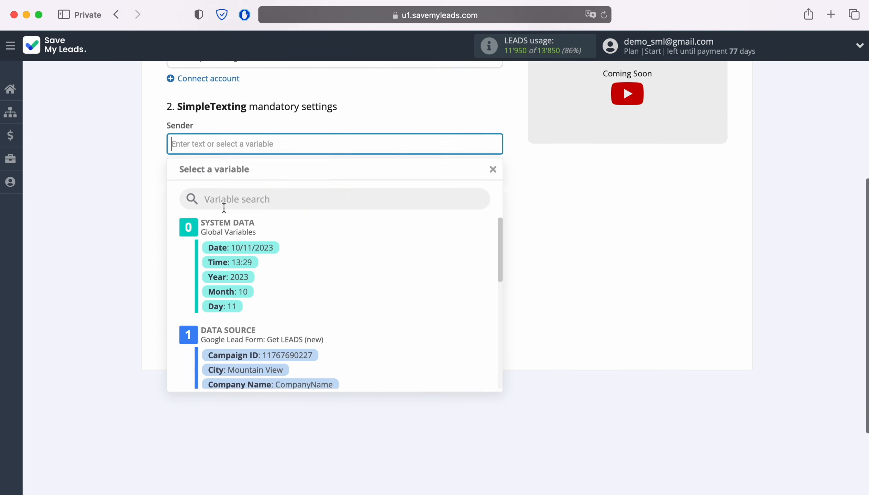
pyautogui.rightClick(196, 122)
pyautogui.click(218, 153)
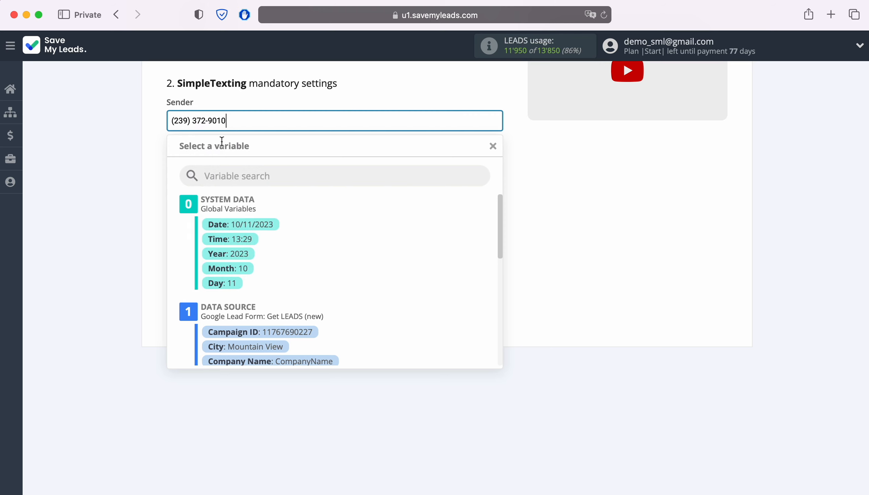
# Remove the parentheses, space and hyphen from the Sender number so only digits remain.
pyautogui.click(208, 121)
pyautogui.press('BackSpace')
pyautogui.click(192, 121)
pyautogui.press('BackSpace')
pyautogui.press('BackSpace')
pyautogui.click(177, 122)
pyautogui.press('BackSpace')
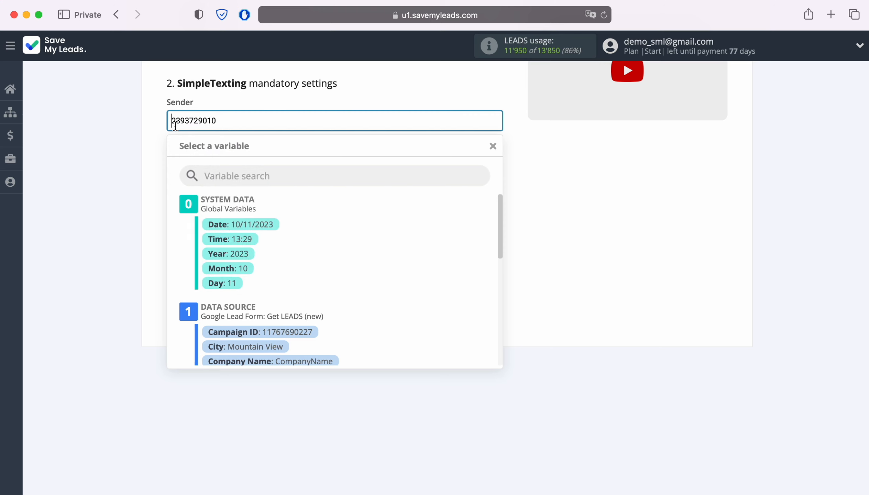
pyautogui.click(149, 132)
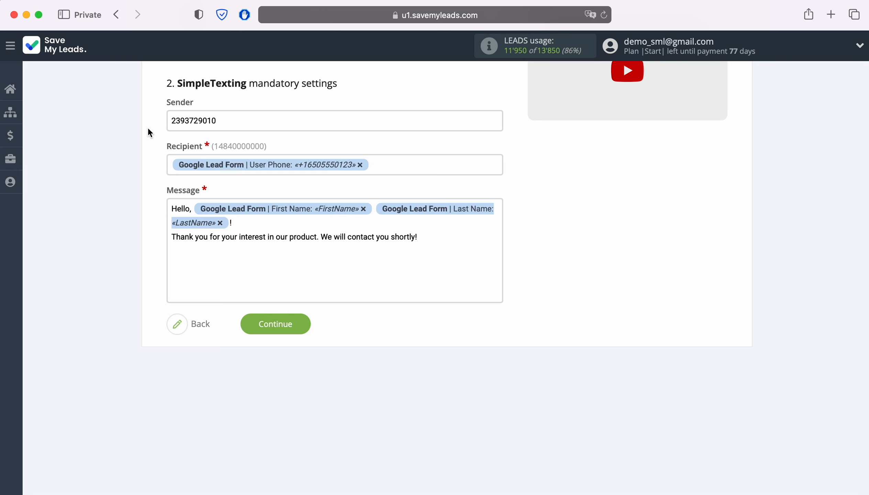
# Look through the Google Lead Form variables available for the Recipient field, down to the phone variables.
pyautogui.click(433, 165)
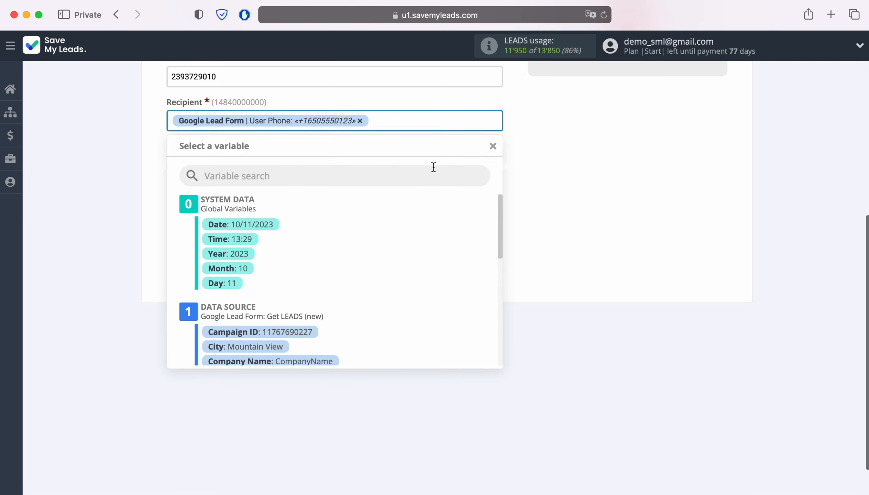
pyautogui.scroll(-3, 423, 265)
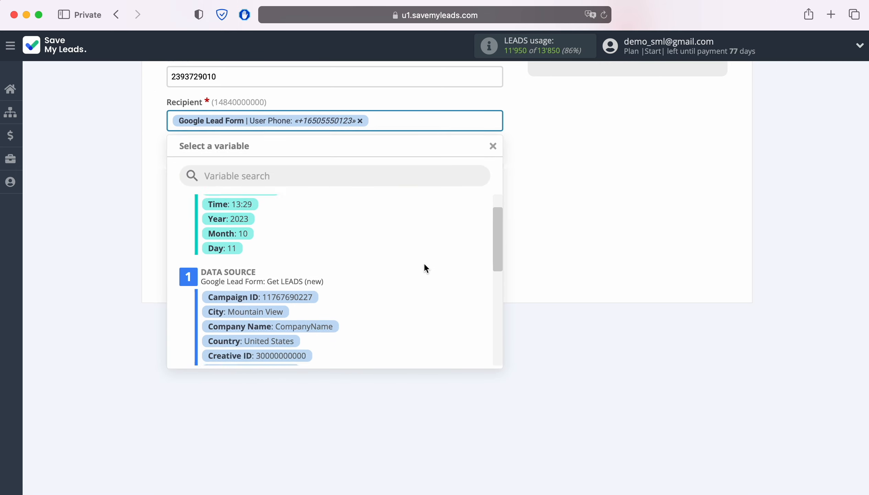
pyautogui.scroll(-5, 424, 266)
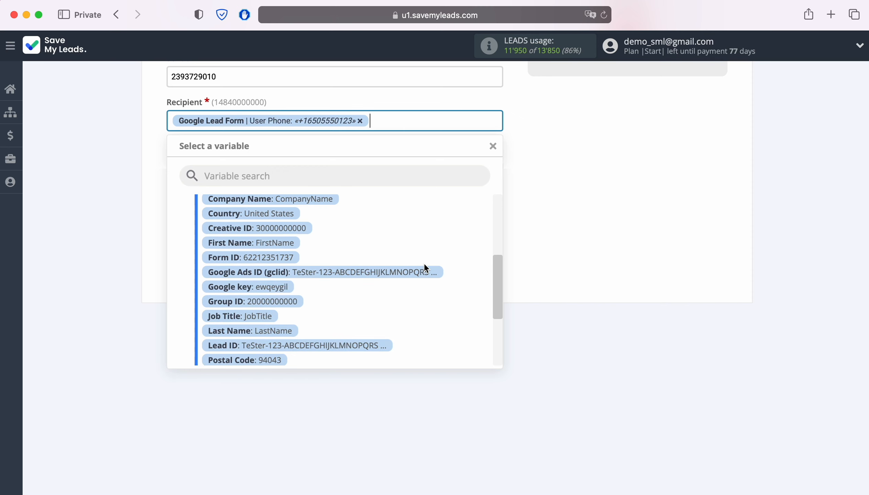
pyautogui.scroll(-2, 425, 268)
pyautogui.scroll(-3, 425, 266)
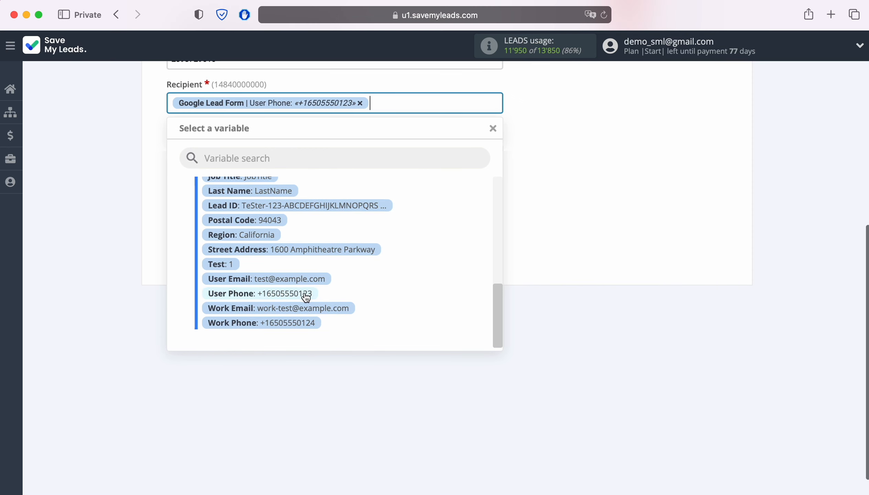
pyautogui.click(549, 262)
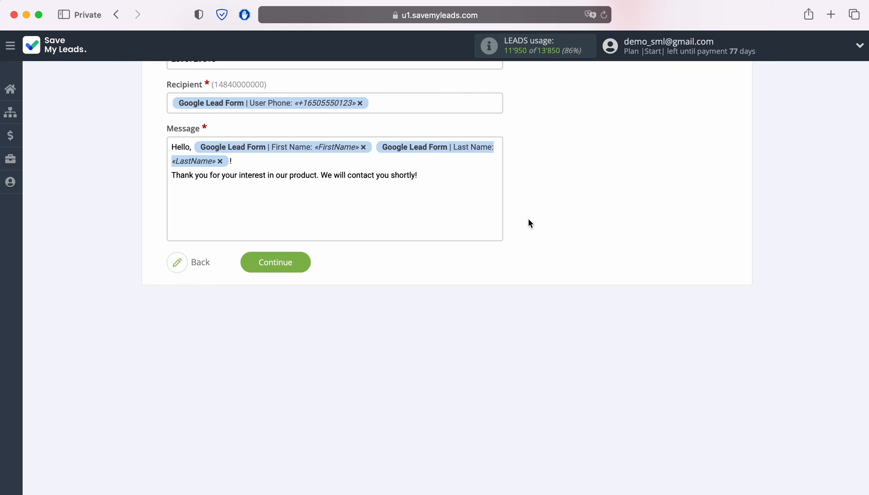
# Accept the SMS settings and send test data to SimpleTexting from the preview.
pyautogui.click(301, 263)
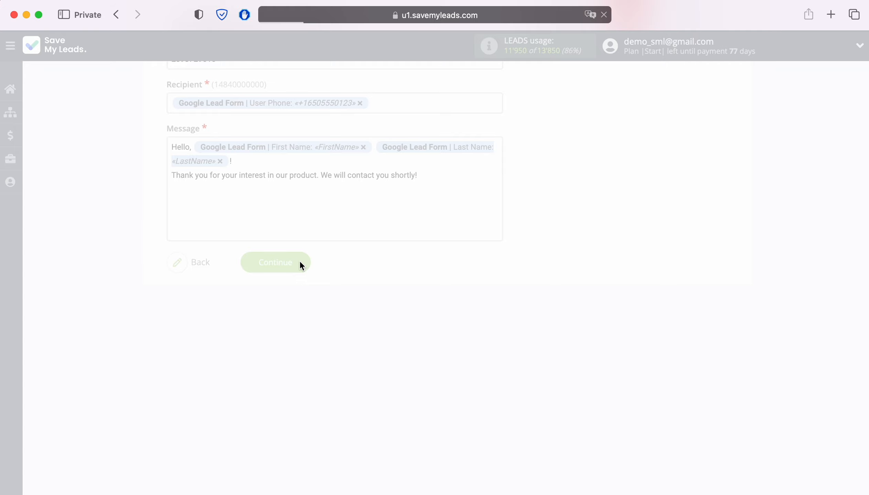
pyautogui.scroll(-3, 810, 267)
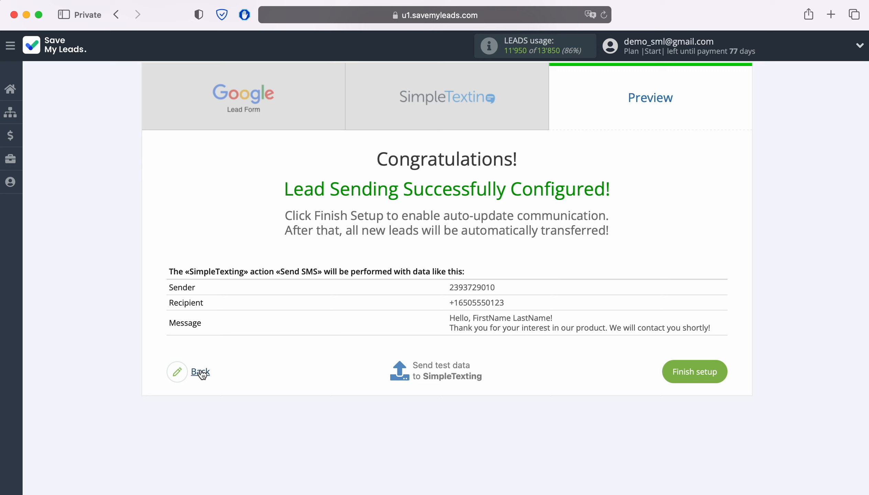
pyautogui.click(442, 370)
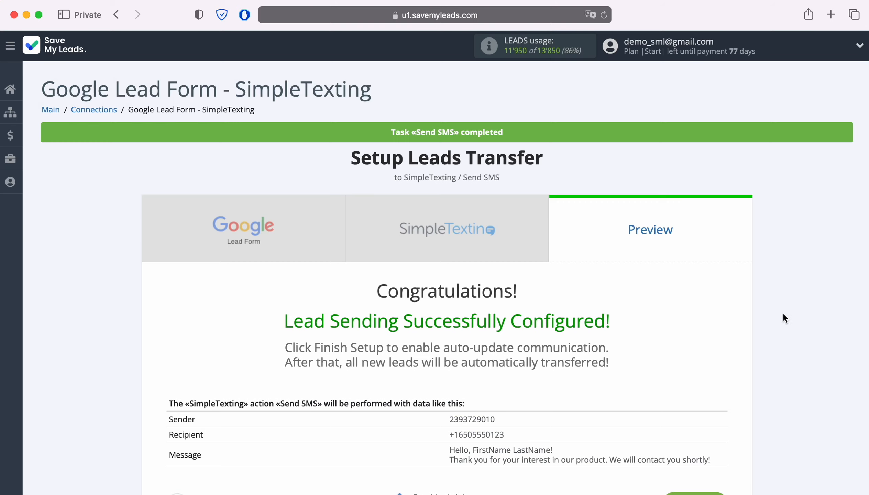
# Finish the setup and rename the connection "Google Lead Form - SimpleTexting New Leads" in the connections list.
pyautogui.scroll(-2, 785, 314)
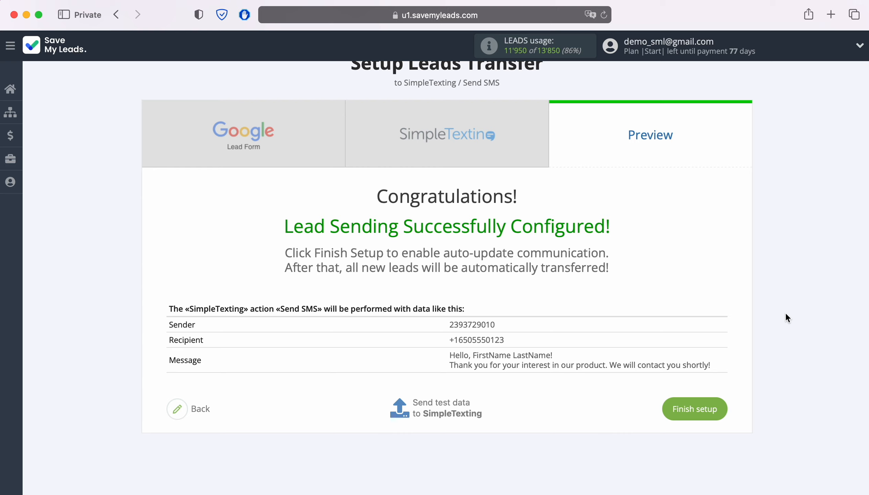
pyautogui.click(719, 406)
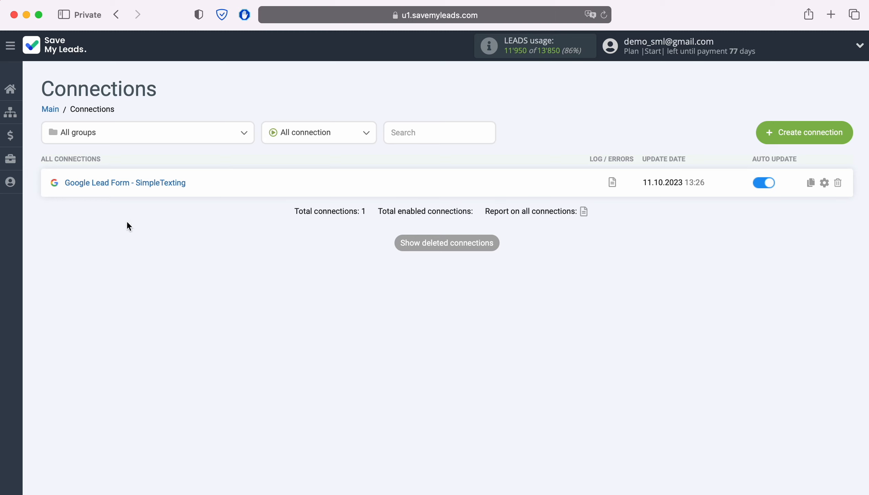
pyautogui.click(824, 182)
pyautogui.click(460, 211)
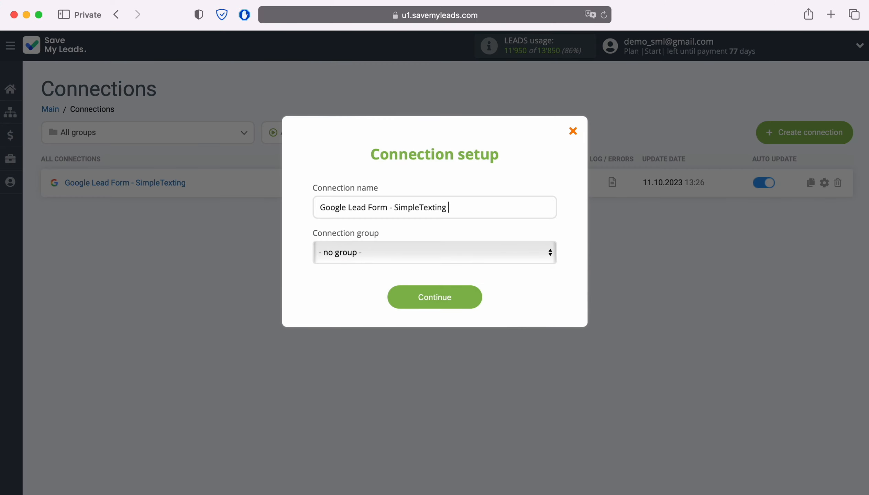
pyautogui.write('New Leads')
pyautogui.click(459, 299)
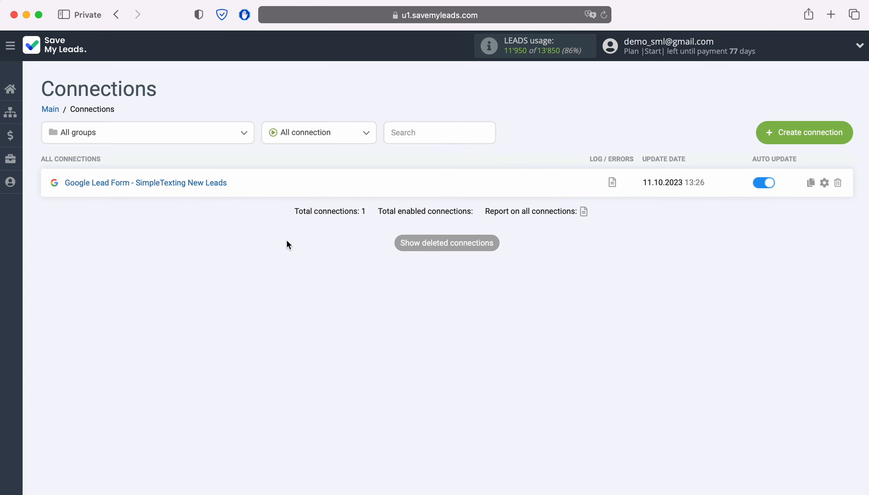